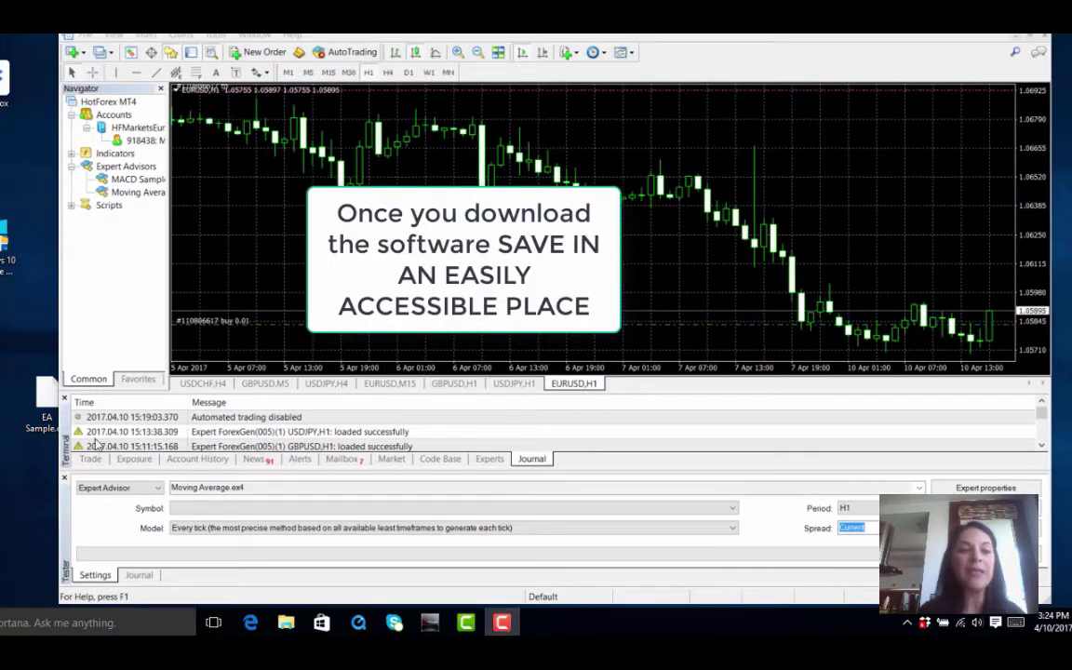
- Copy the EA Sample file from the desktop and open MetaTrader 4's data folder via File
{"action": "right_click", "coordinate": [42, 402]}
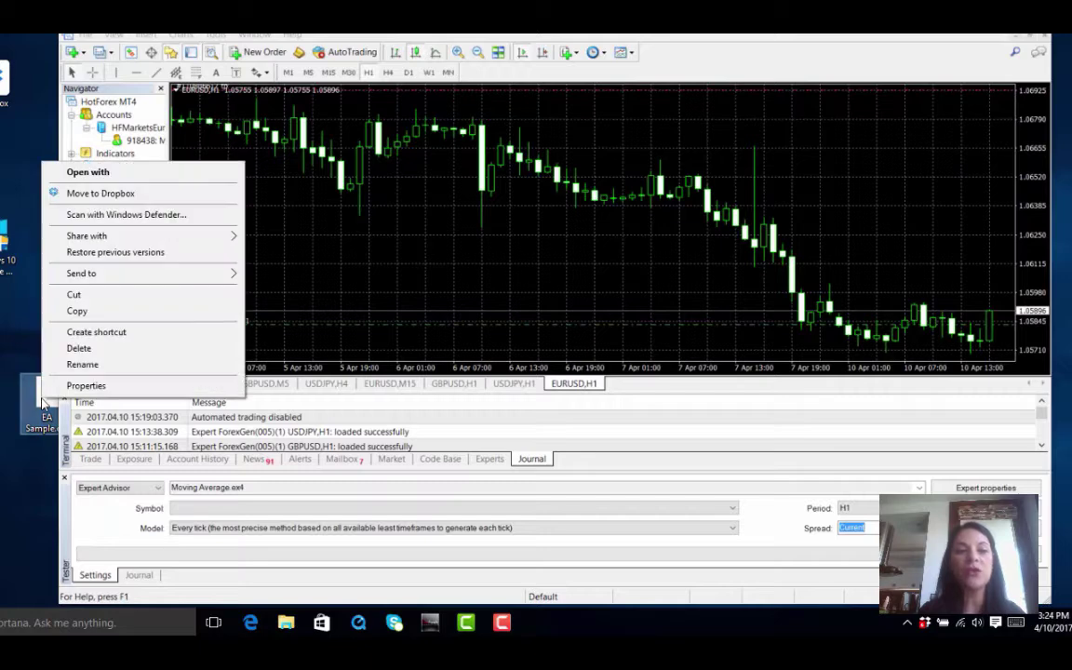
{"action": "left_click", "coordinate": [90, 316]}
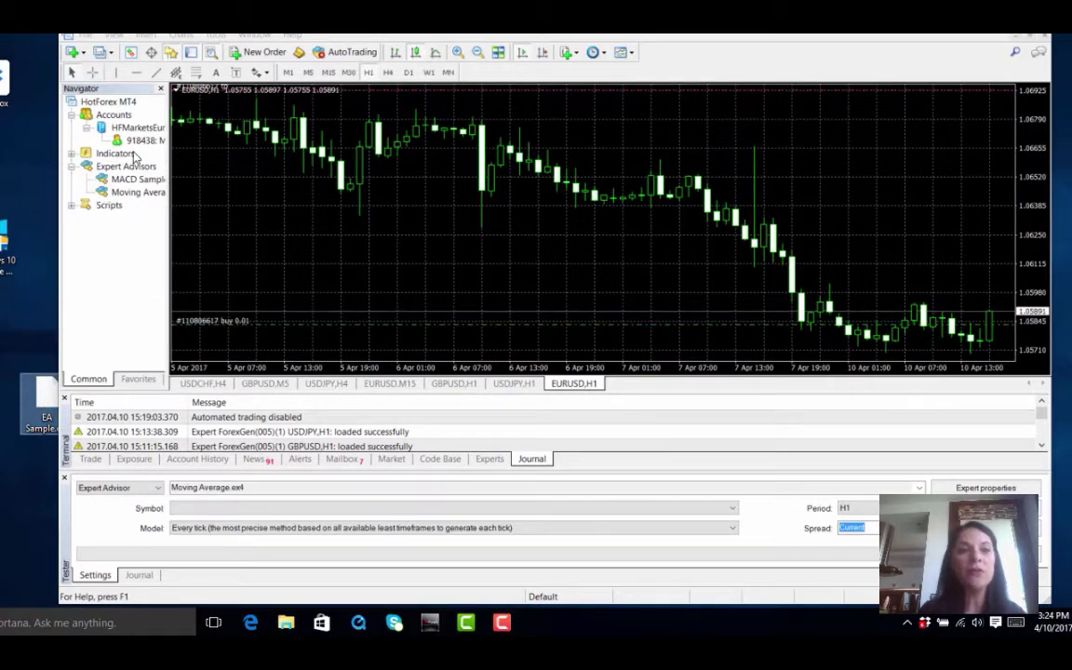
{"action": "left_click", "coordinate": [85, 35]}
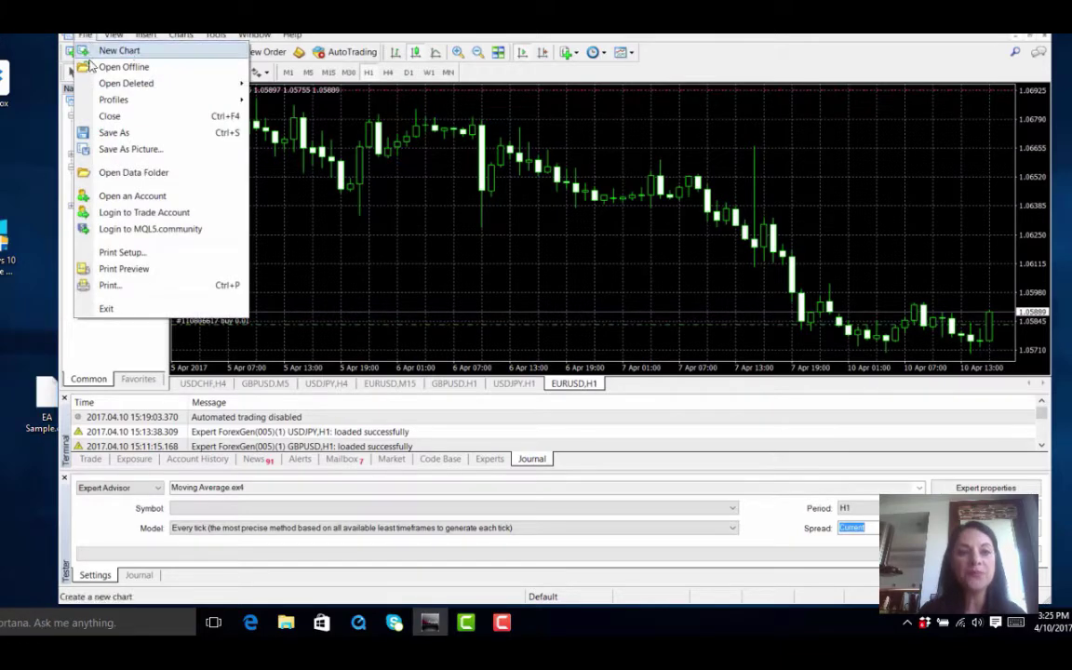
{"action": "left_click", "coordinate": [110, 176]}
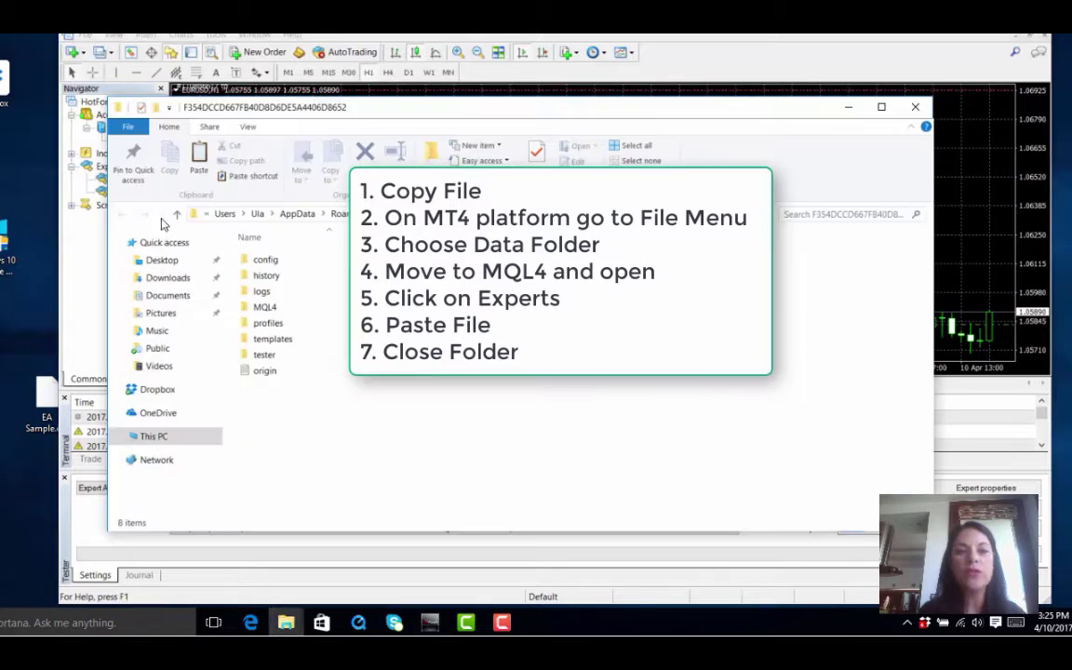
- Paste EA Sample.ex4 into the MQL4 > Experts folder and close the Explorer window
{"action": "right_click", "coordinate": [268, 311]}
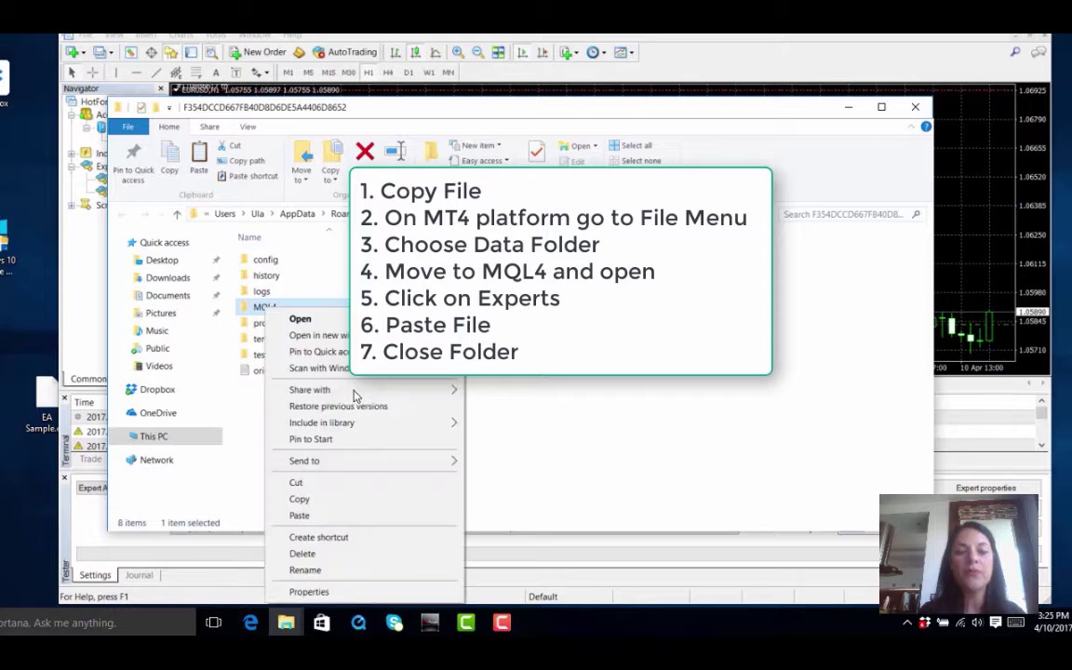
{"action": "left_click", "coordinate": [300, 318]}
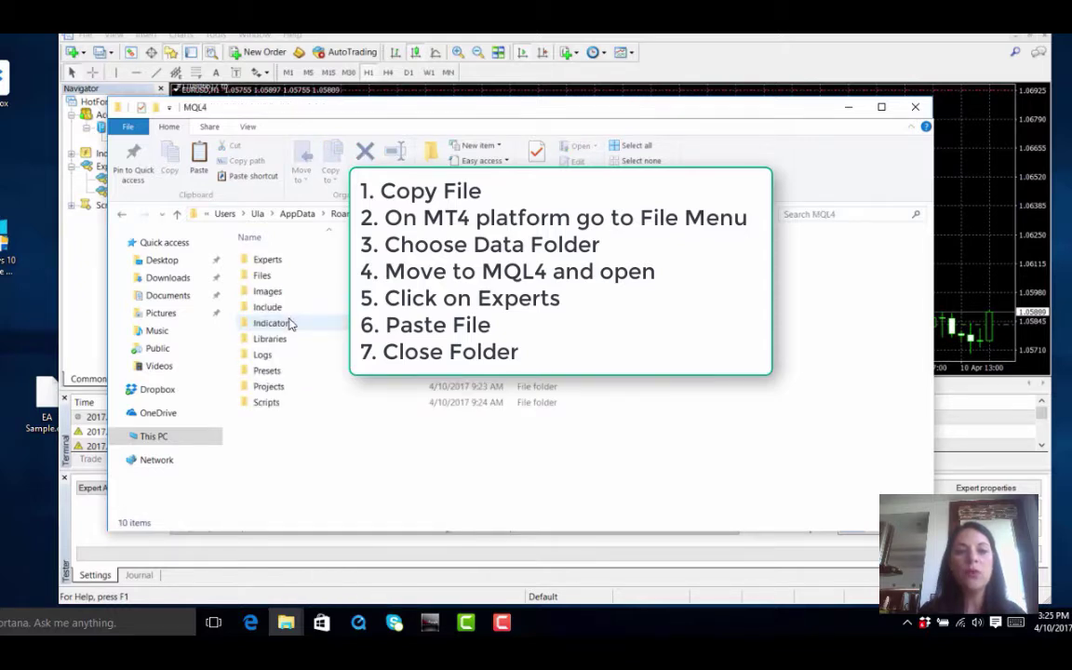
{"action": "double_click", "coordinate": [267, 261]}
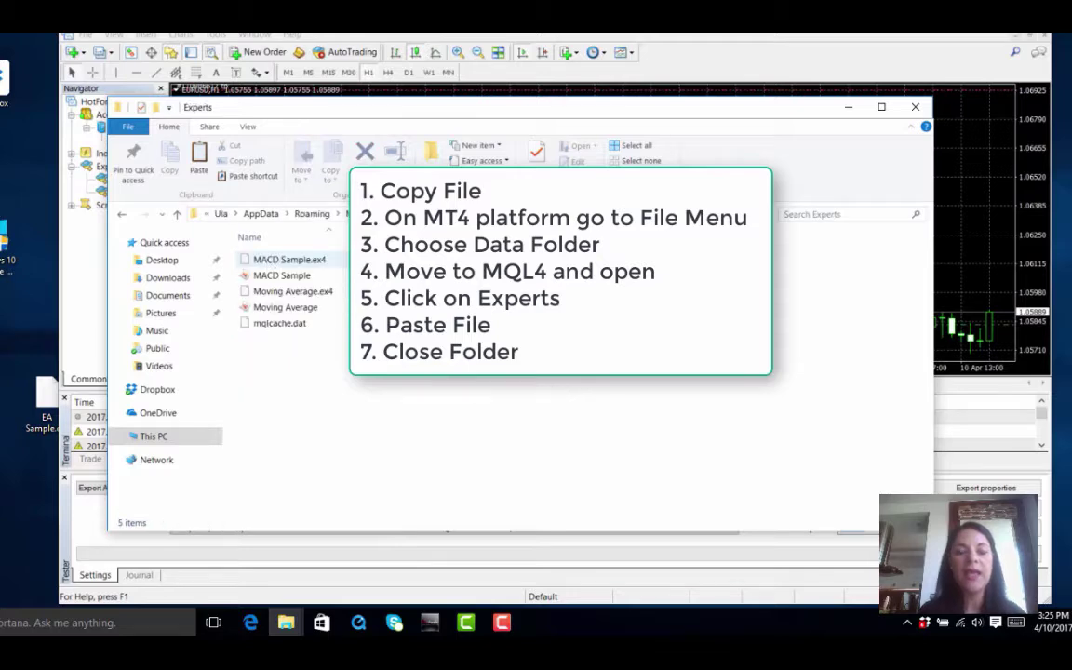
{"action": "right_click", "coordinate": [273, 340]}
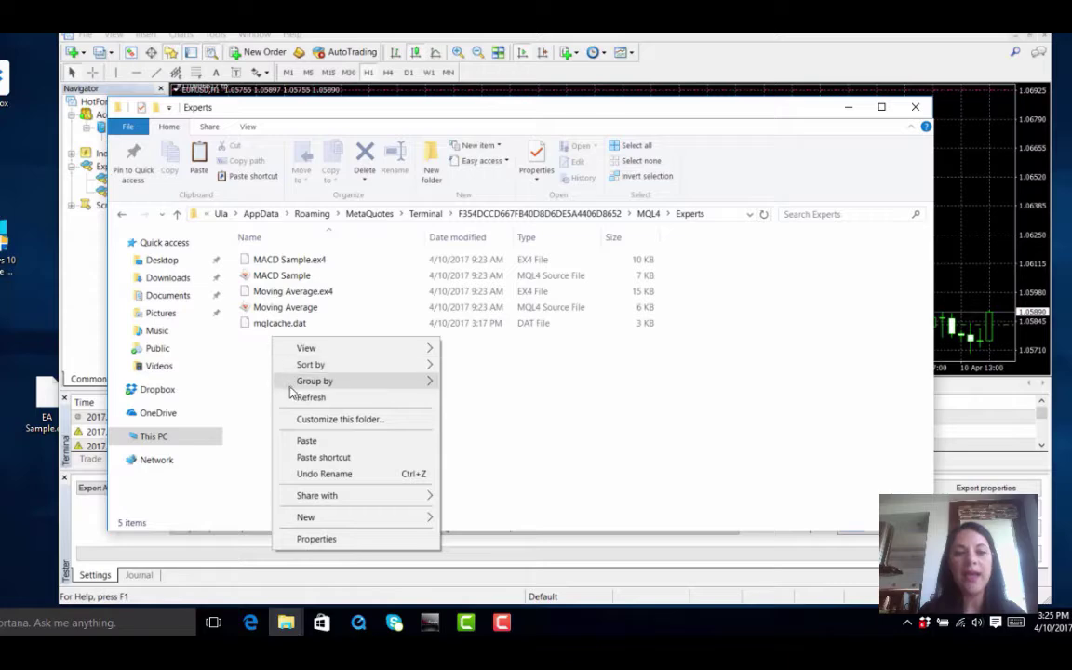
{"action": "left_click", "coordinate": [304, 443]}
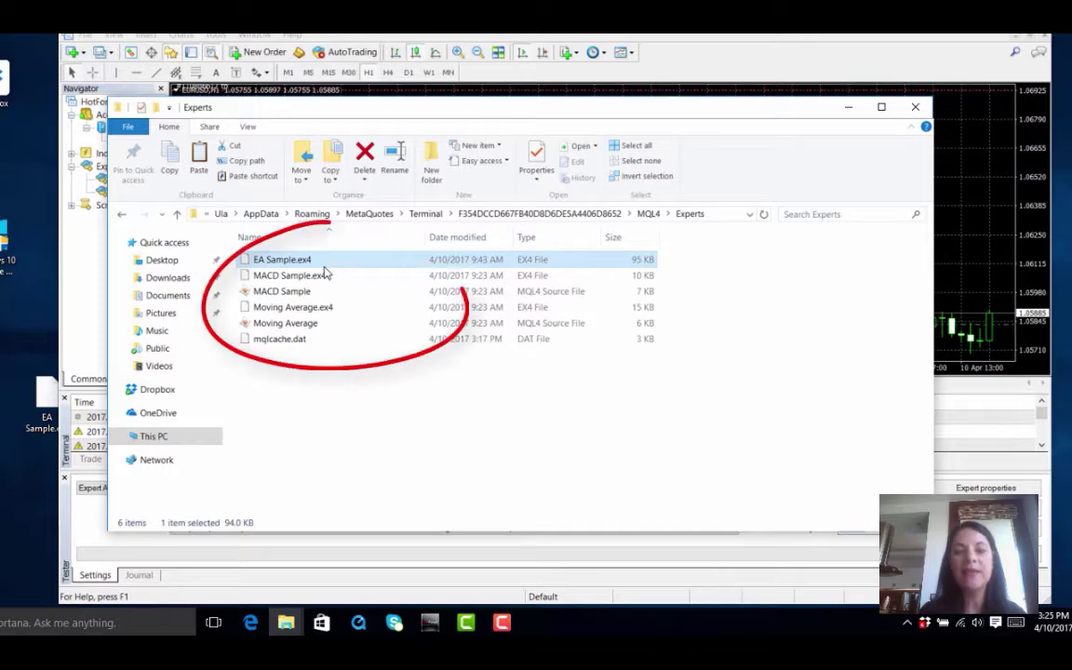
{"action": "left_click", "coordinate": [916, 110]}
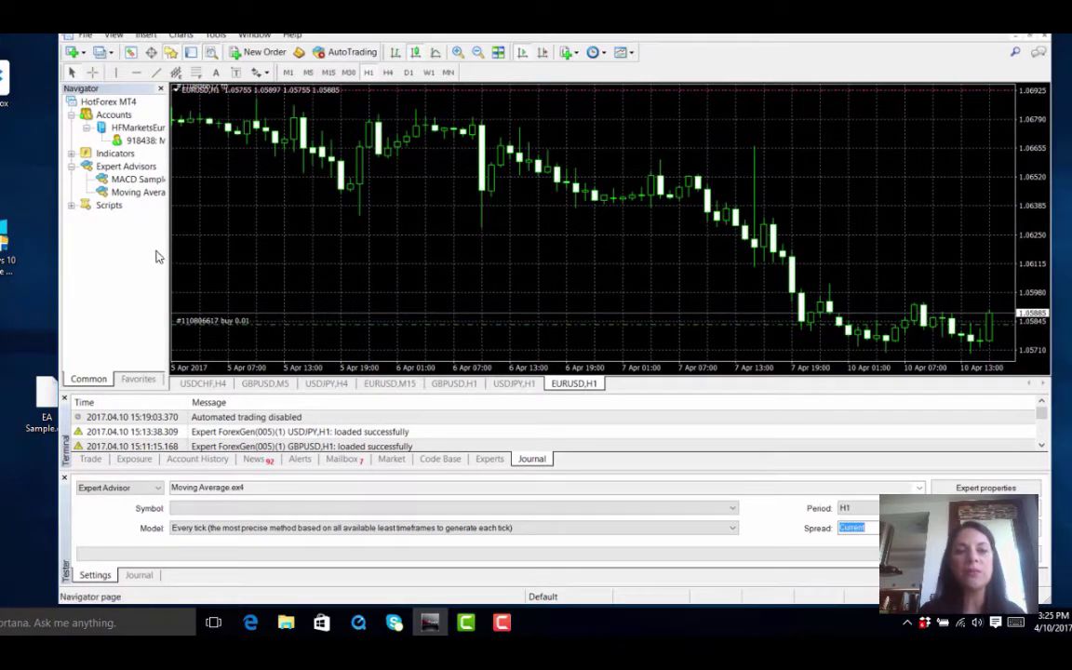
- Refresh the Navigator's Expert Advisors list so EA Sample appears beside MACD Sample and Moving Average
{"action": "right_click", "coordinate": [119, 191]}
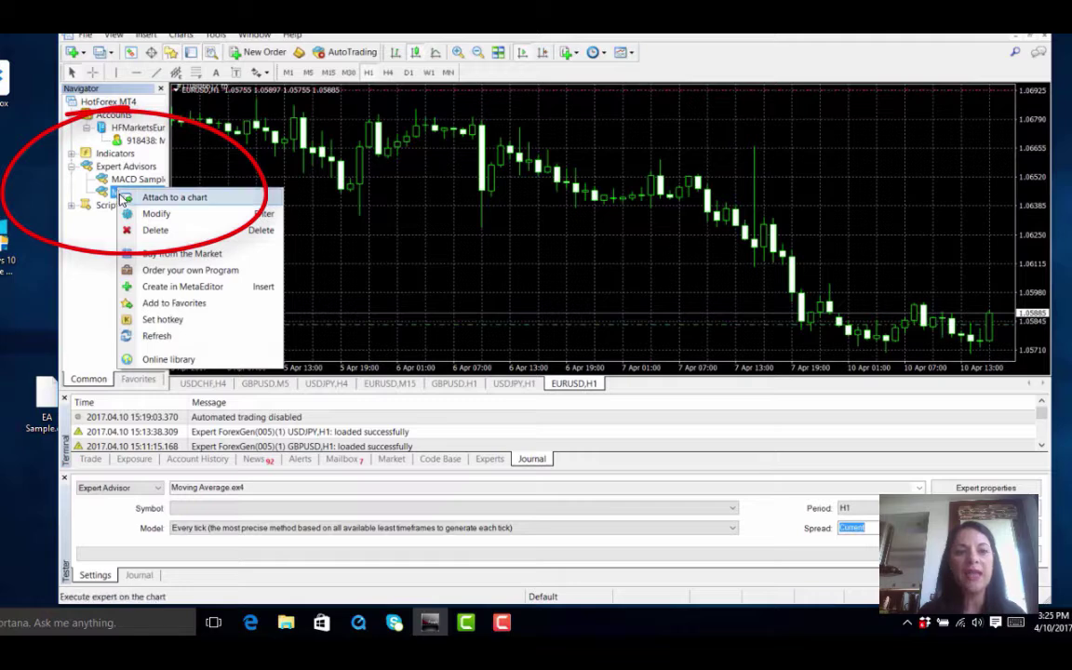
{"action": "left_click", "coordinate": [155, 336]}
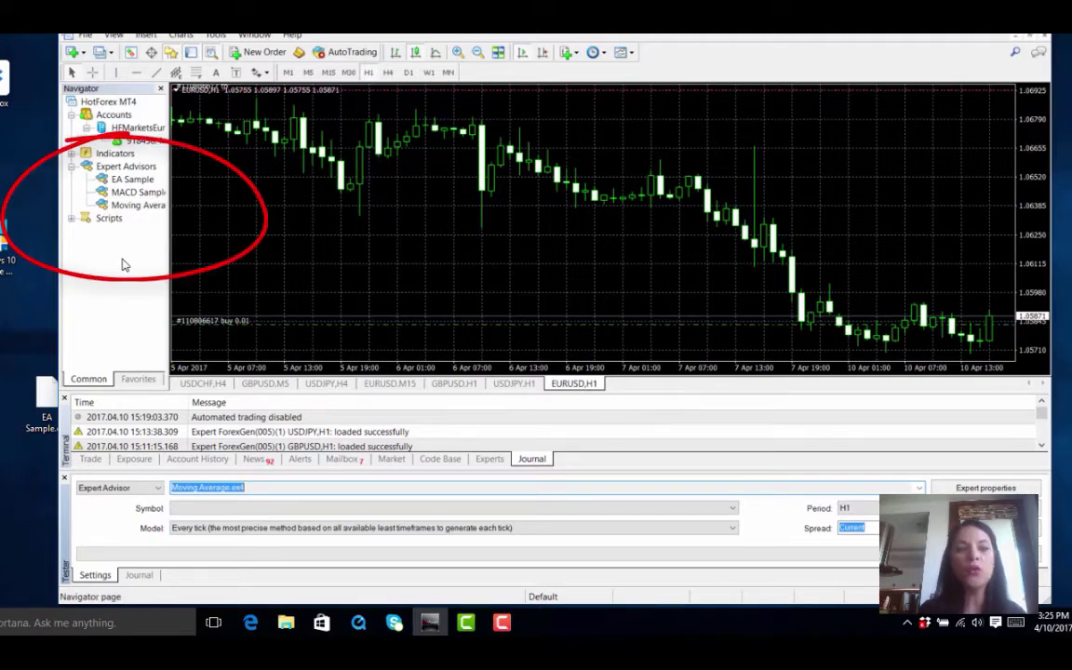
- Enable AutoTrading from the toolbar so the button turns green
{"action": "left_click", "coordinate": [336, 56]}
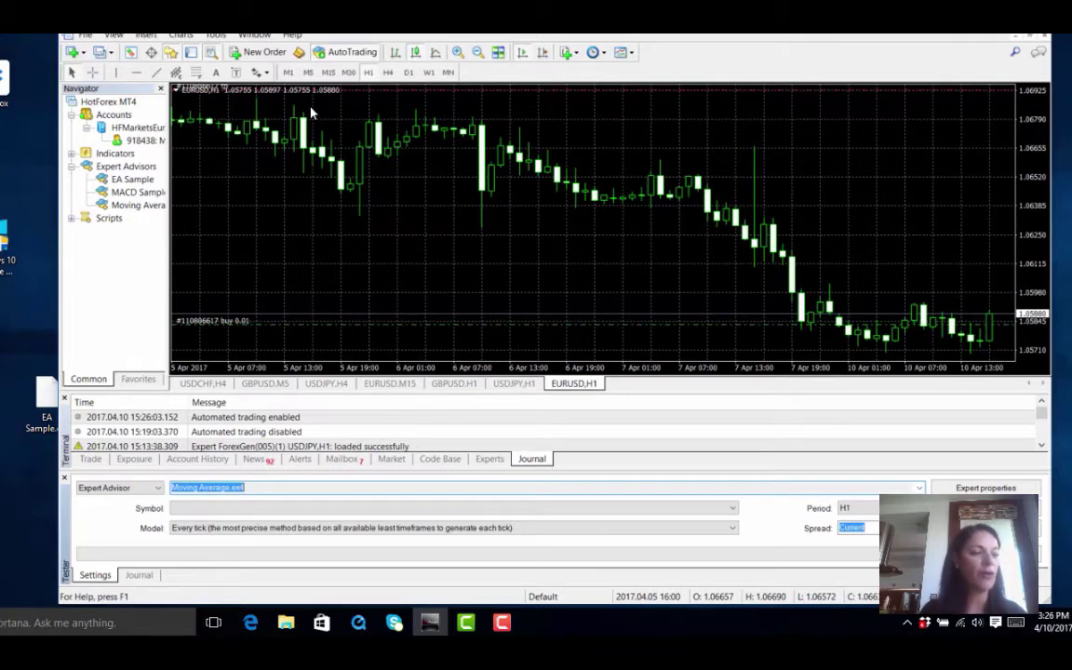
{"action": "left_click", "coordinate": [214, 37]}
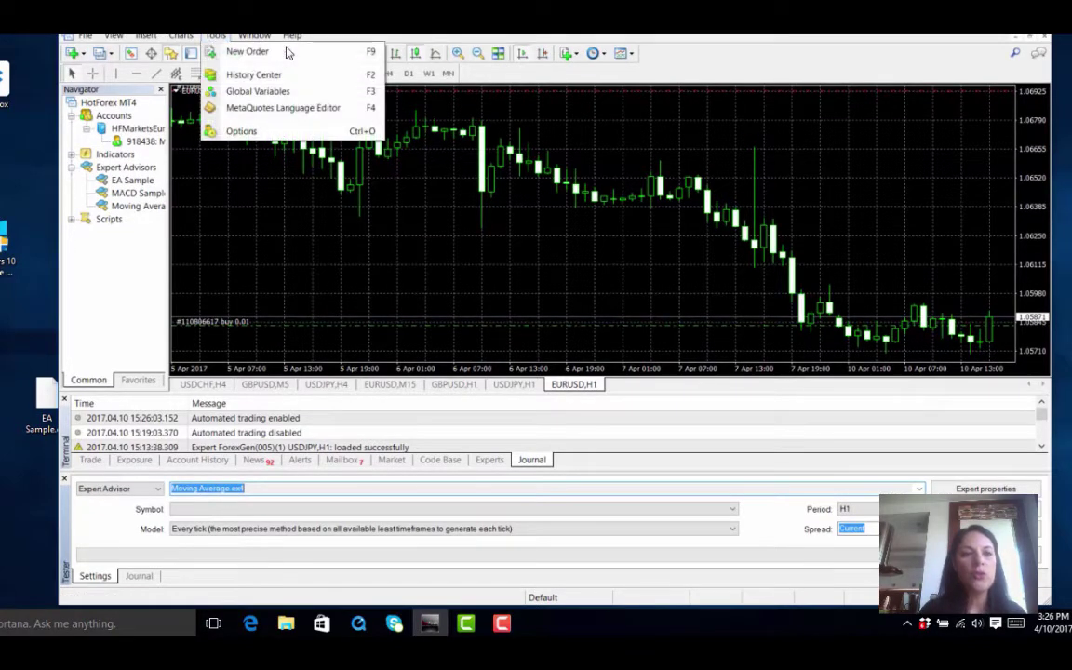
- In Options > Expert Advisors, leave Allow automated trading and Allow DLL imports ticked and confirm with OK
{"action": "left_click", "coordinate": [225, 130]}
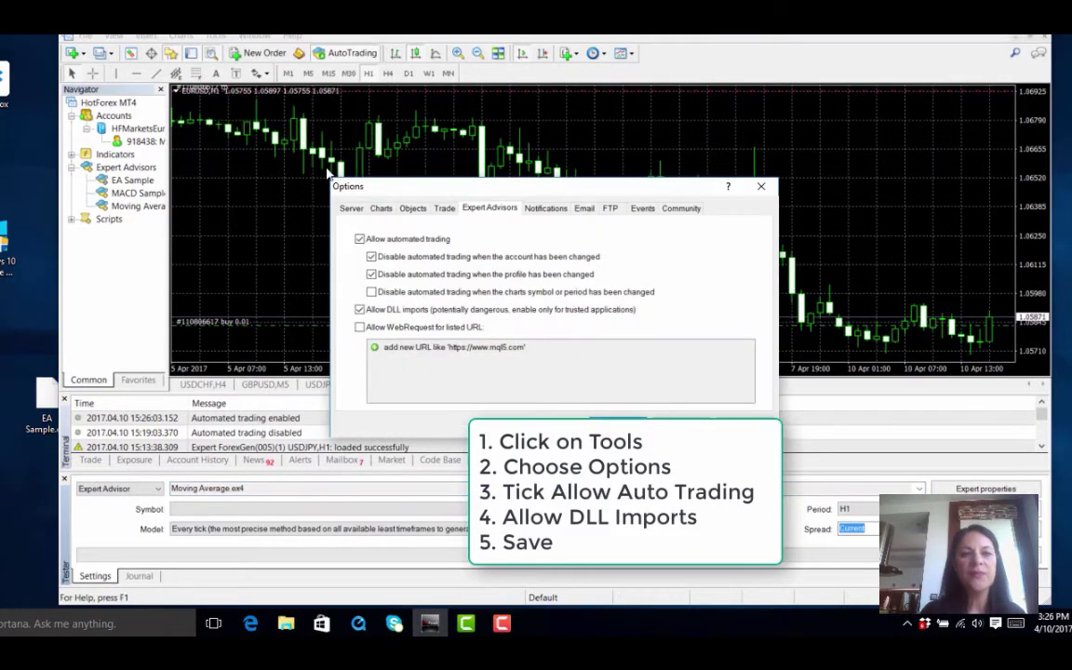
{"action": "left_click", "coordinate": [360, 239]}
{"action": "left_click", "coordinate": [360, 239]}
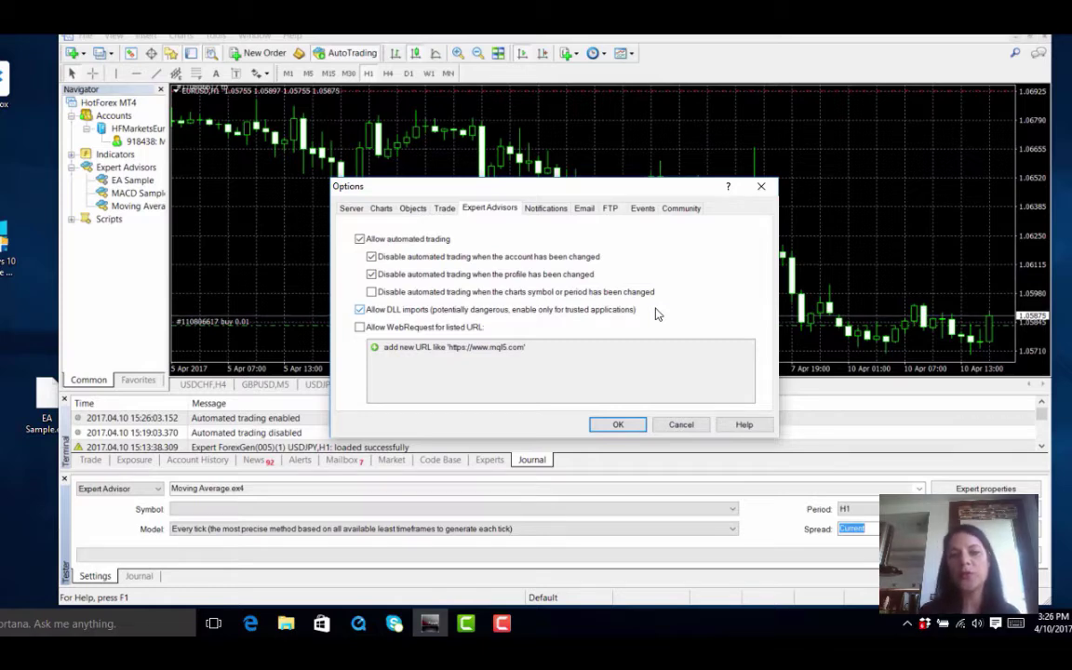
{"action": "left_click", "coordinate": [617, 424]}
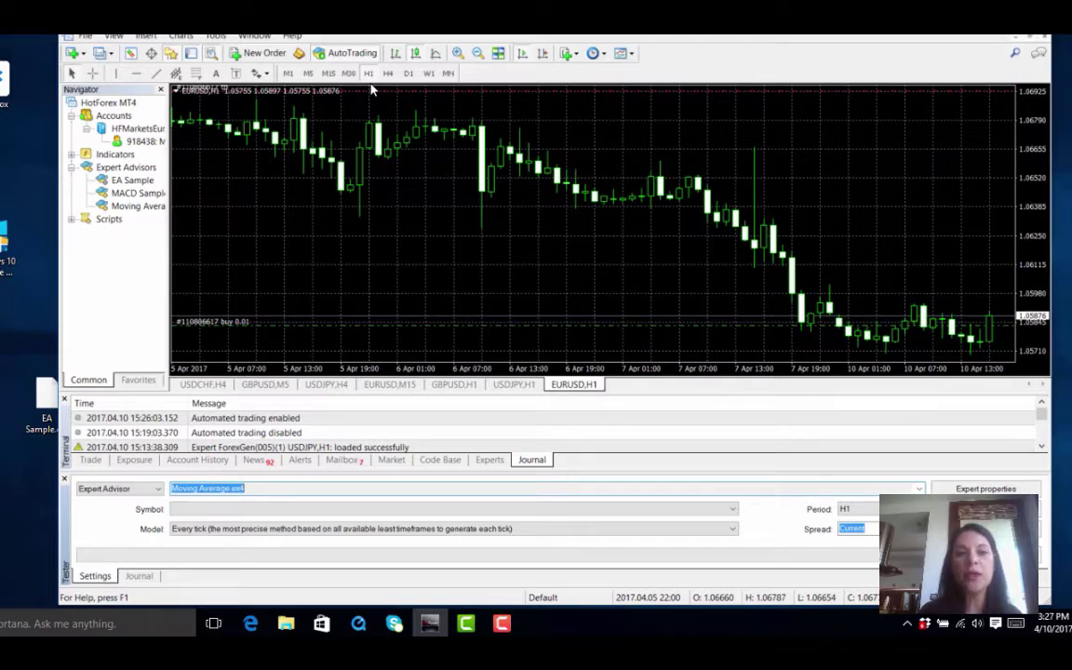
- Switch the EURUSD chart to M15 and drag EA Sample from the Navigator onto it
{"action": "left_click", "coordinate": [327, 74]}
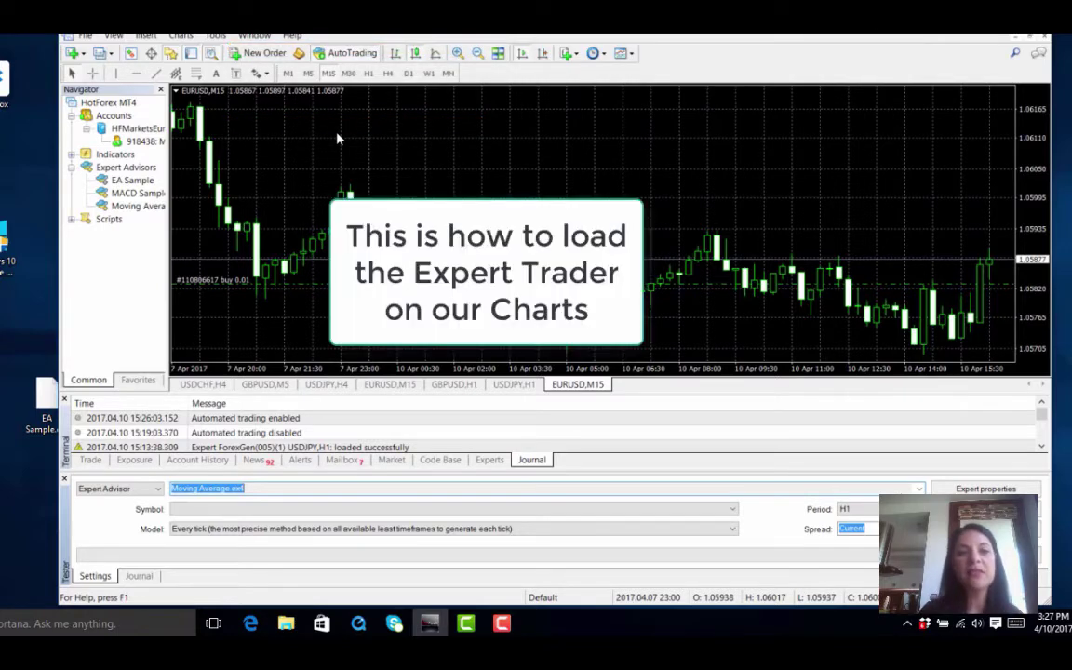
{"action": "left_click", "coordinate": [121, 182]}
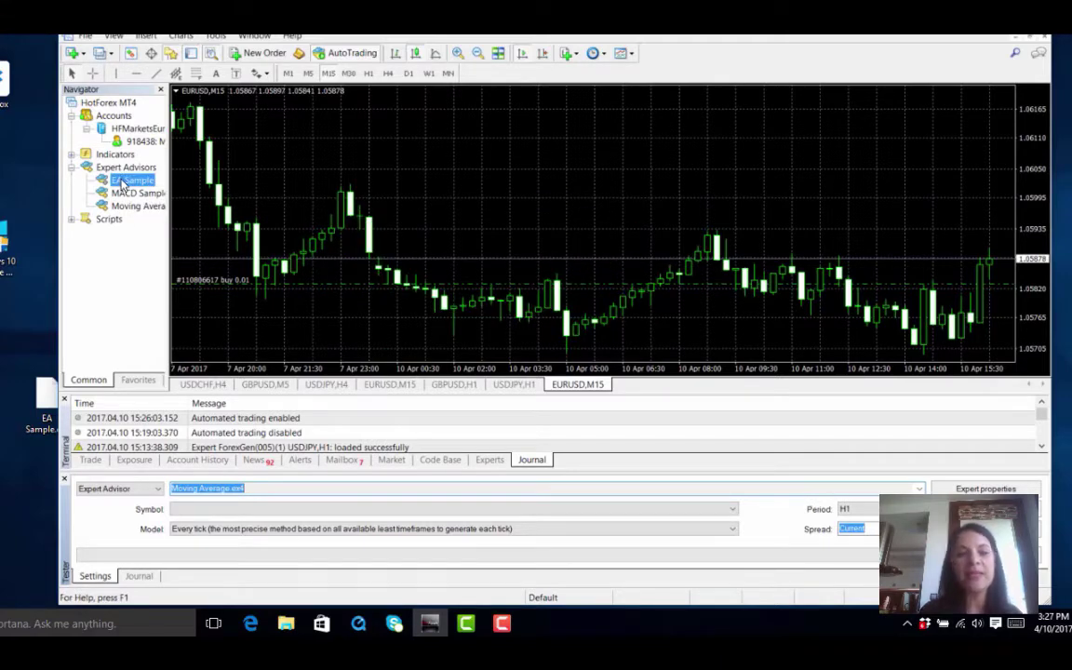
{"action": "left_click_drag", "start_coordinate": [121, 182], "coordinate": [270, 159]}
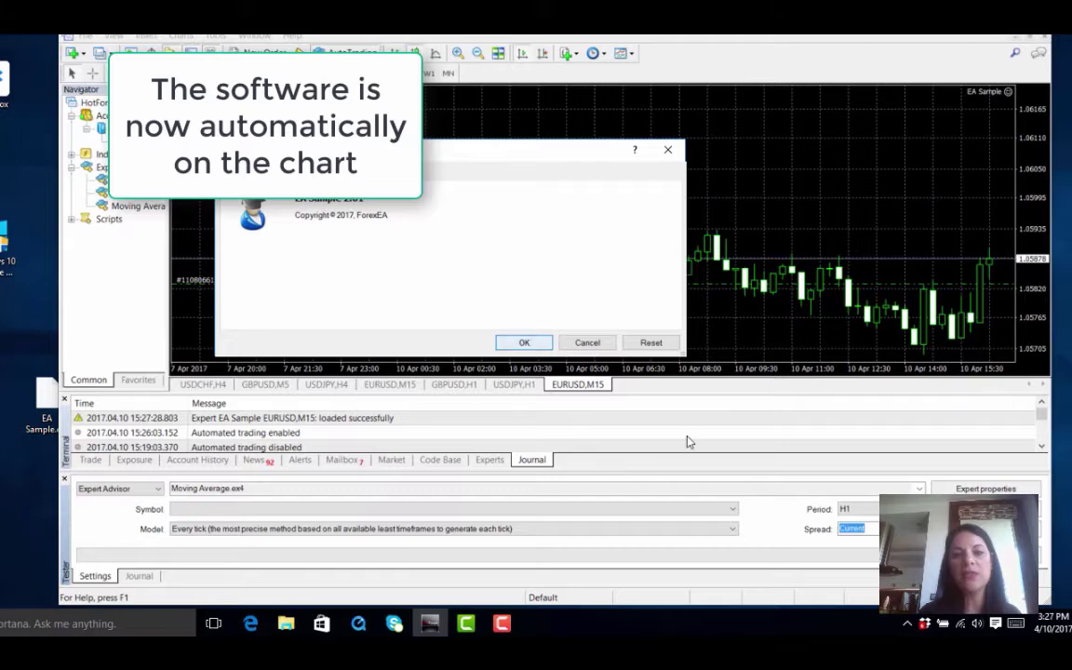
- Accept the Expert - EA Sample properties with OK so it loads on EURUSD,M15
{"action": "left_click", "coordinate": [525, 343]}
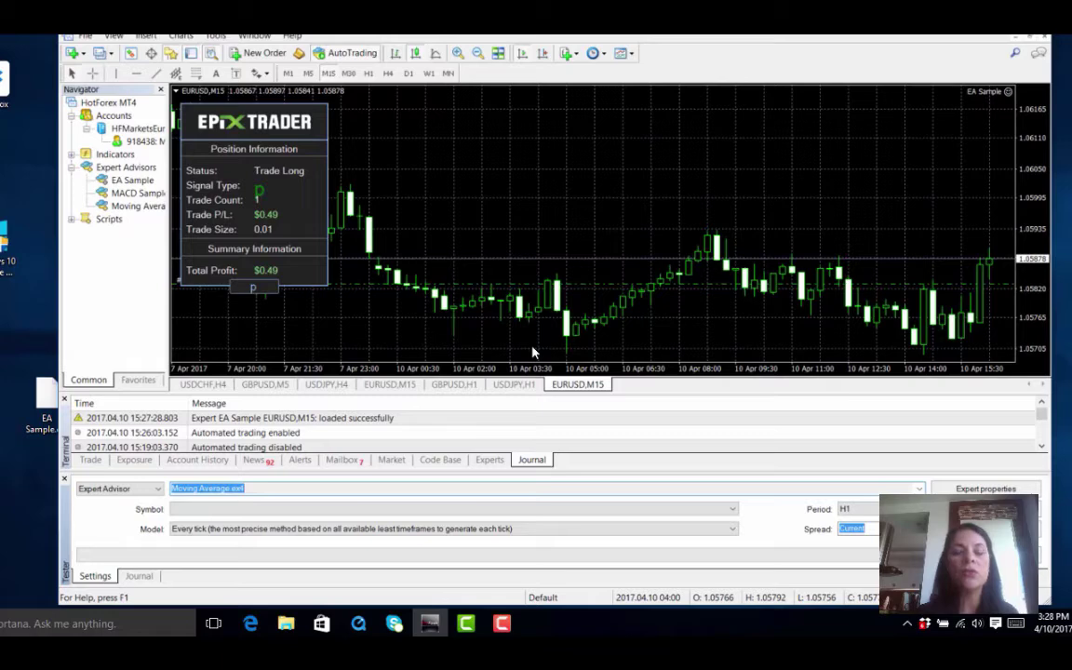
- Save the EURUSD M15 chart setup as a template named 'Sample EA'
{"action": "right_click", "coordinate": [315, 240]}
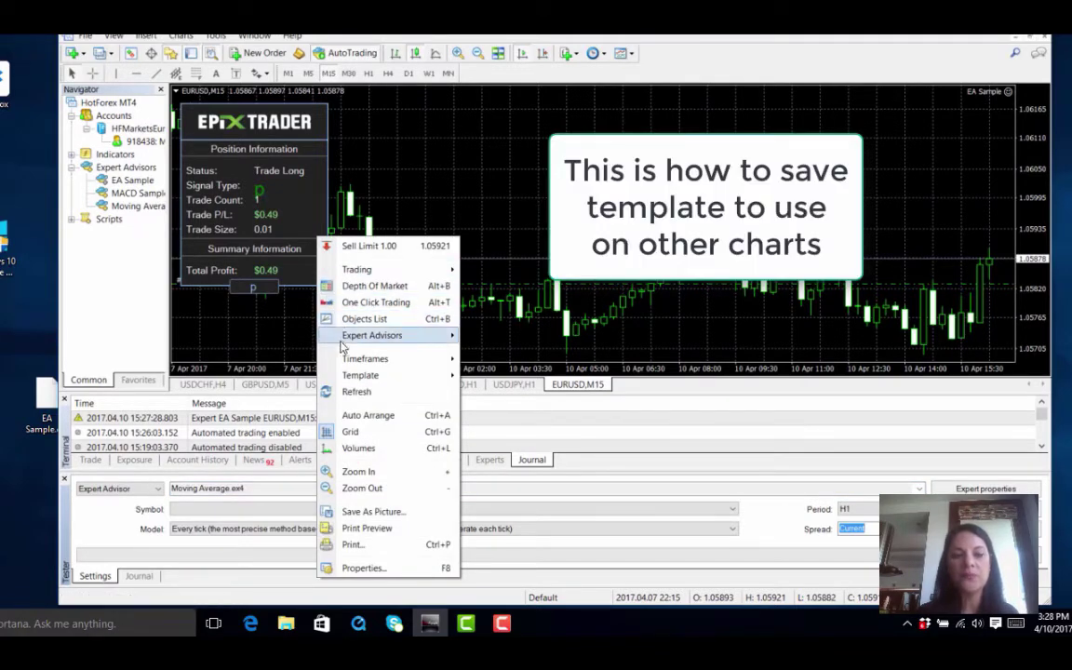
{"action": "mouse_move", "coordinate": [380, 376]}
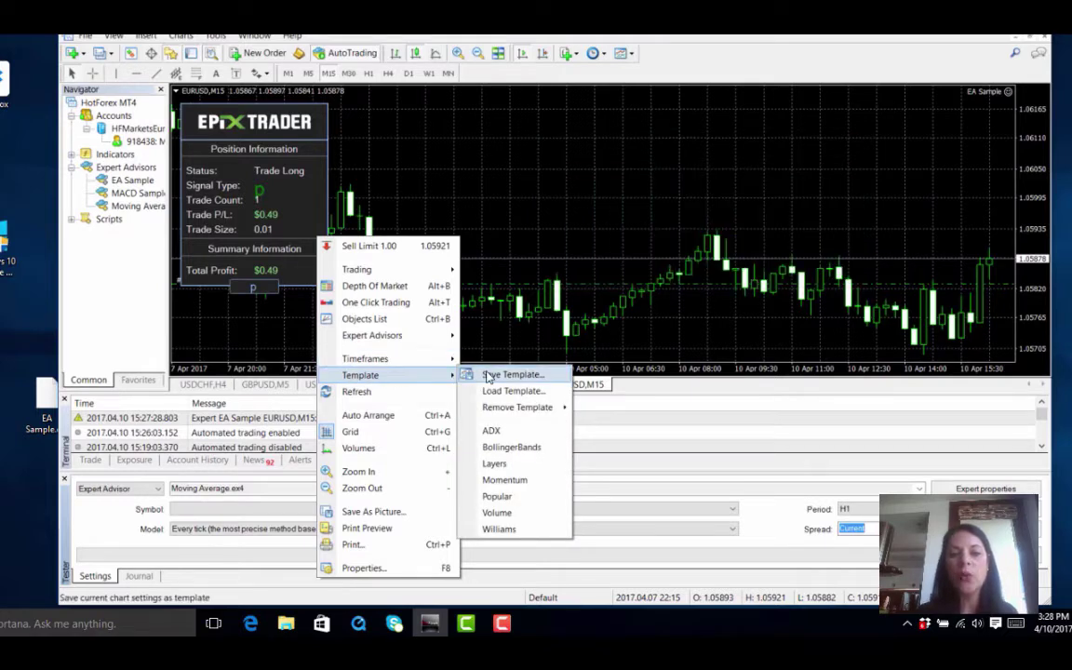
{"action": "left_click", "coordinate": [489, 376]}
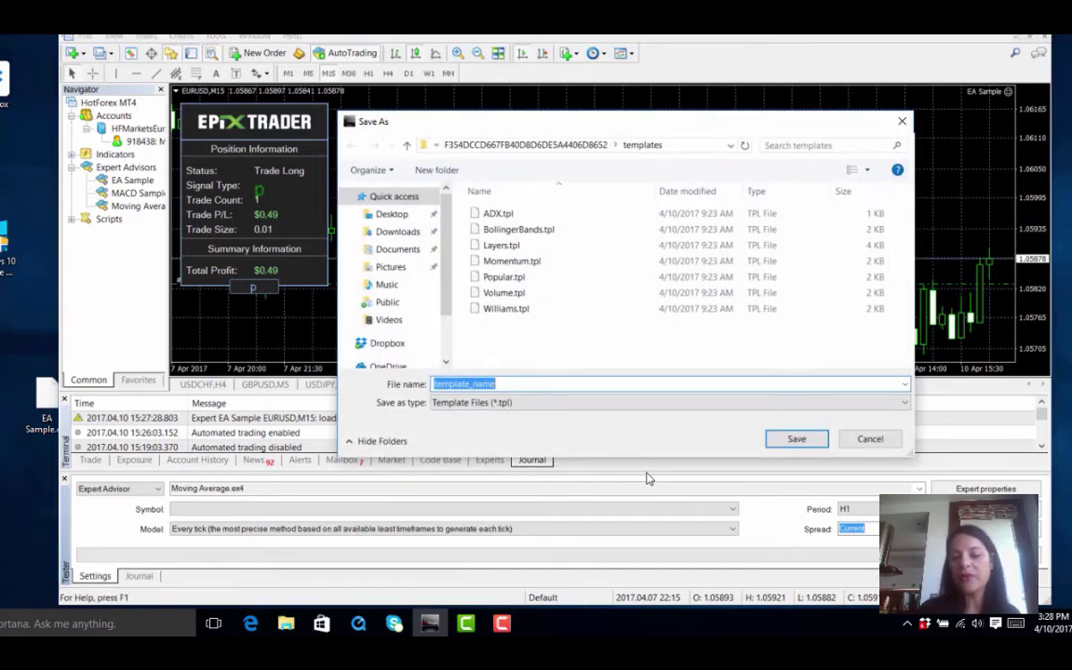
{"action": "key", "text": "BackSpace"}
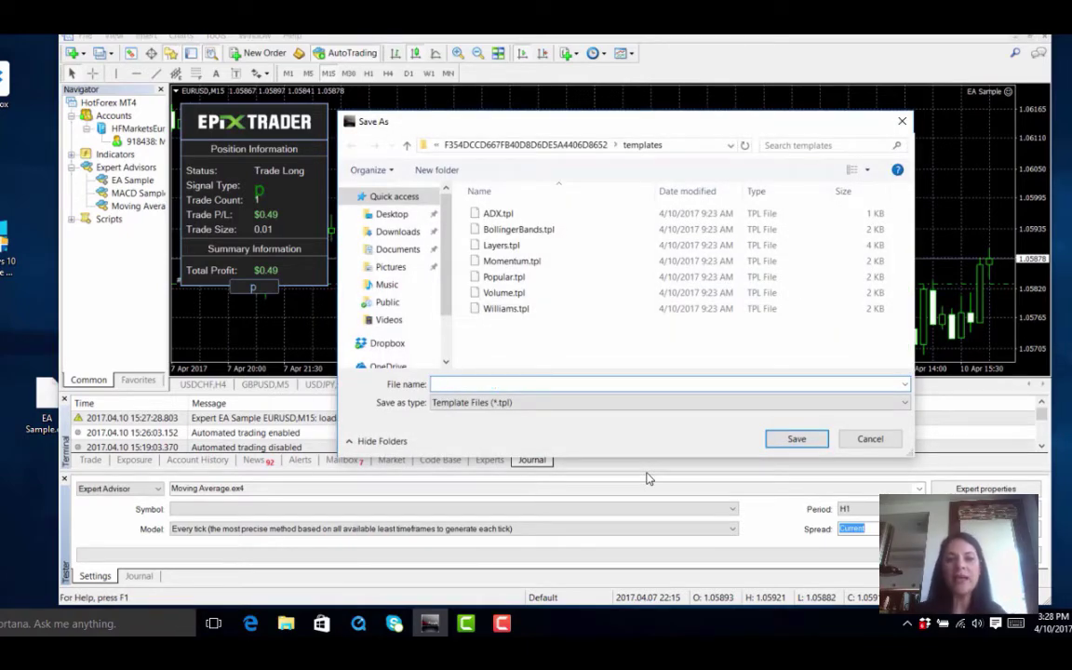
{"action": "type", "text": "Sample EA"}
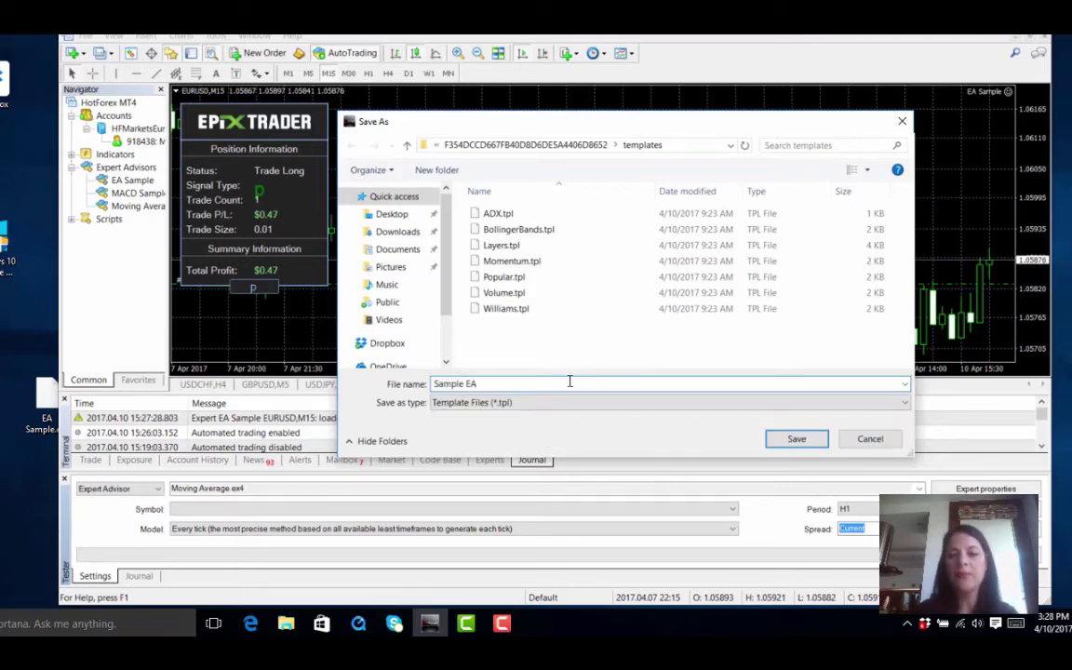
{"action": "left_click", "coordinate": [797, 438]}
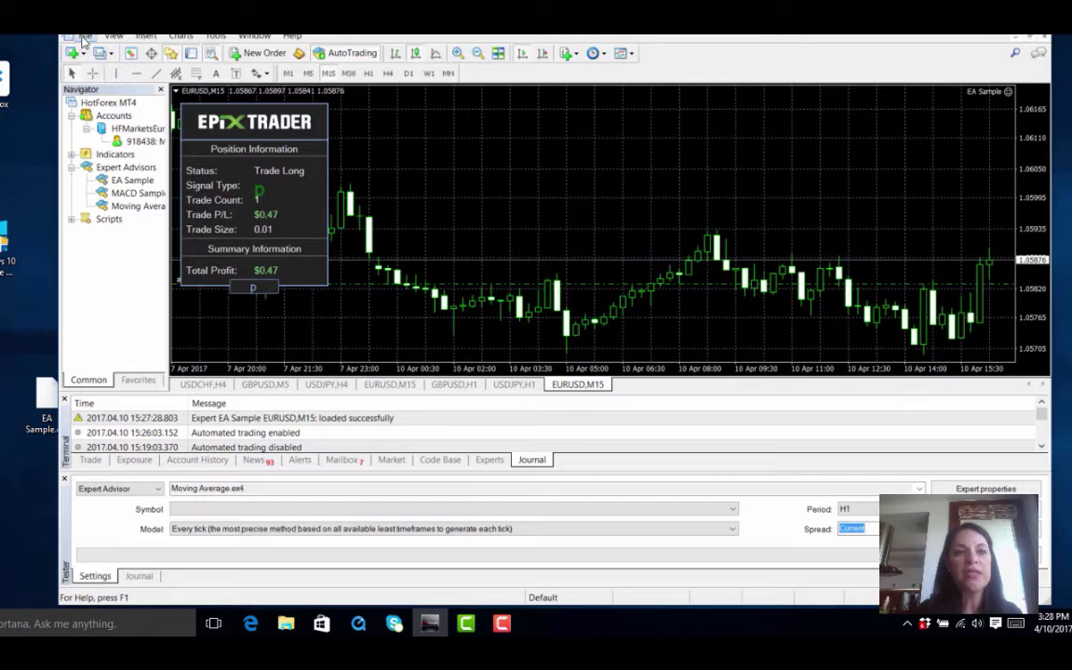
- Open a new GBPUSD chart from File > New Chart
{"action": "left_click", "coordinate": [81, 37]}
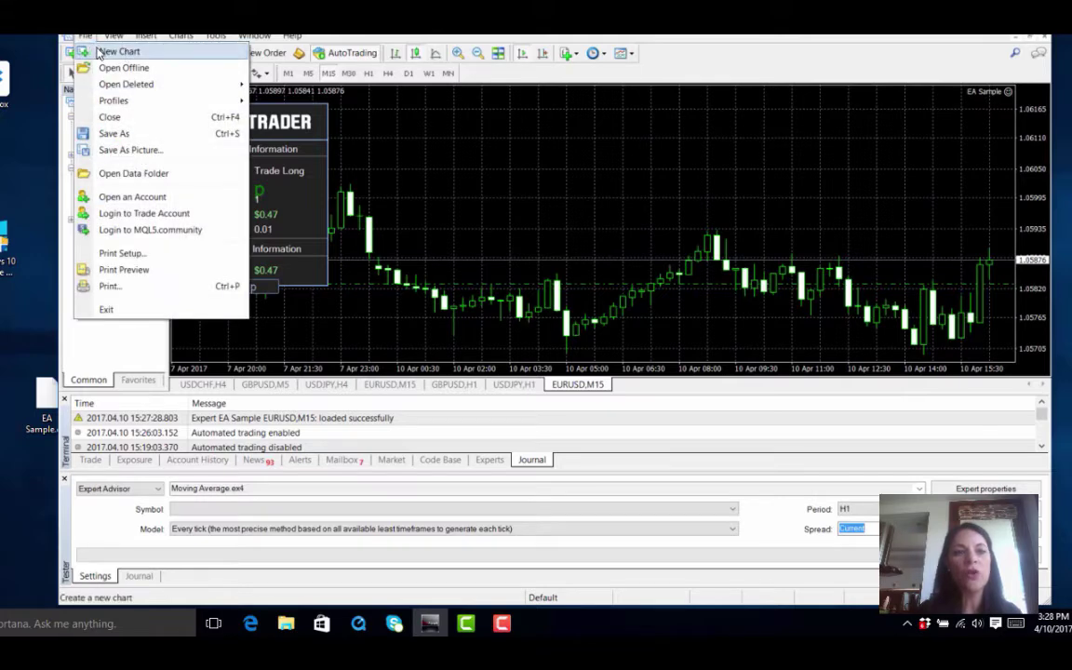
{"action": "left_click", "coordinate": [129, 56]}
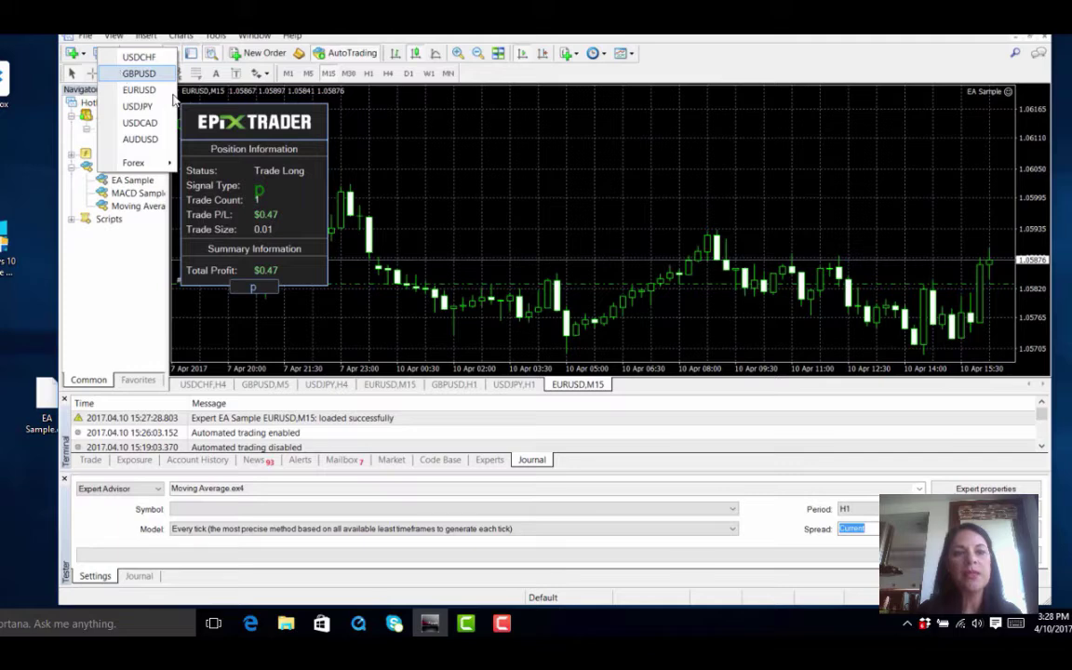
{"action": "left_click", "coordinate": [149, 74]}
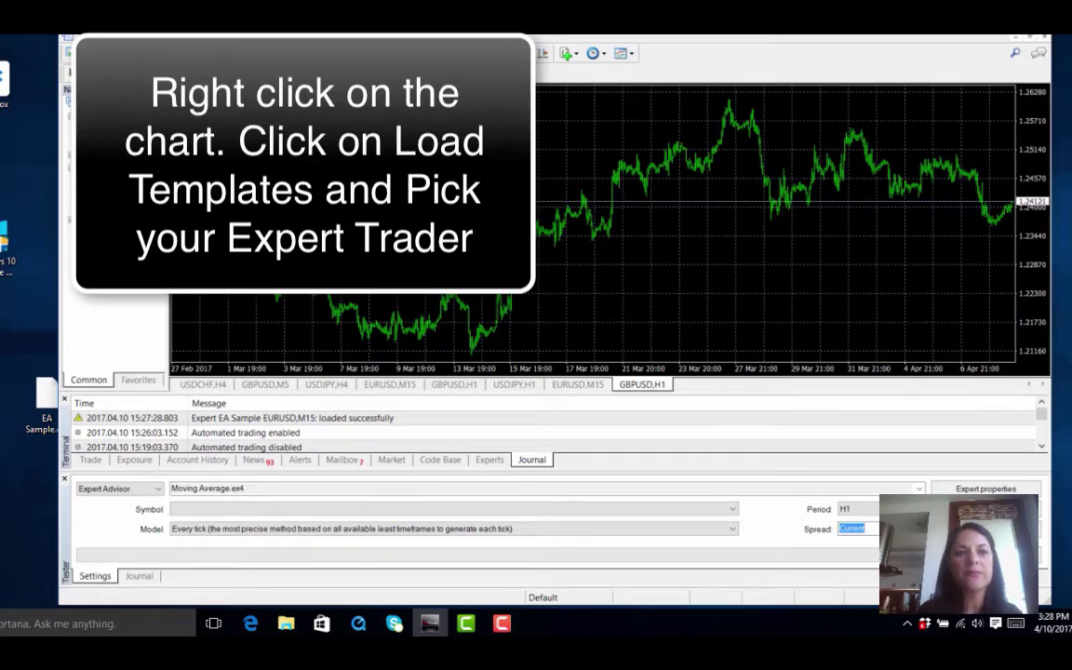
- Load the Sample EA.tpl template onto the GBPUSD chart
{"action": "right_click", "coordinate": [235, 158]}
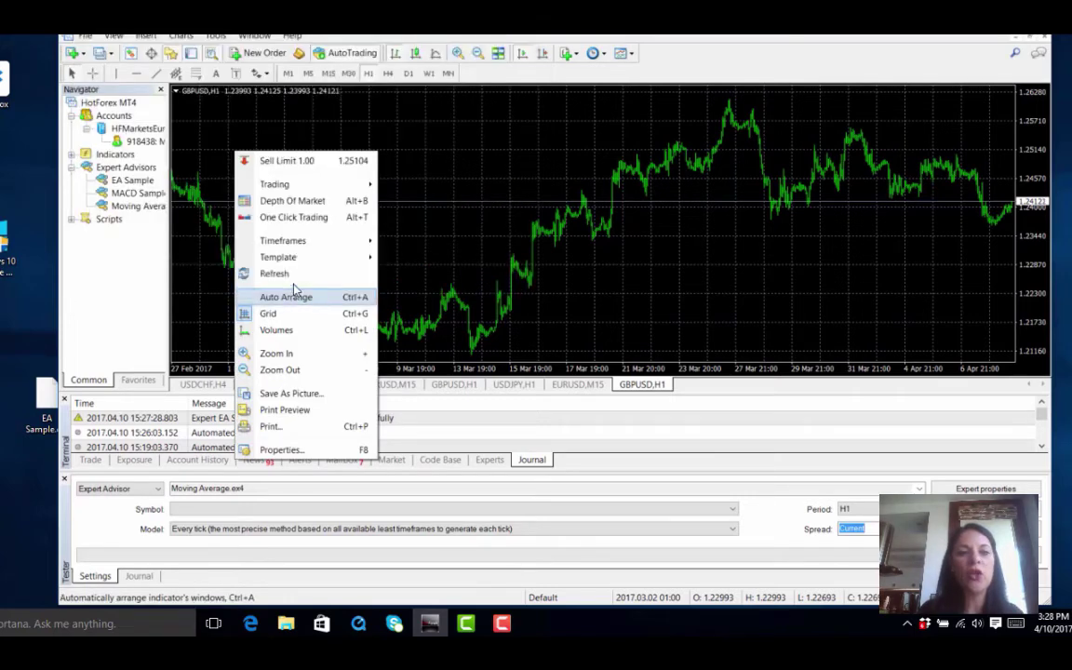
{"action": "mouse_move", "coordinate": [321, 257]}
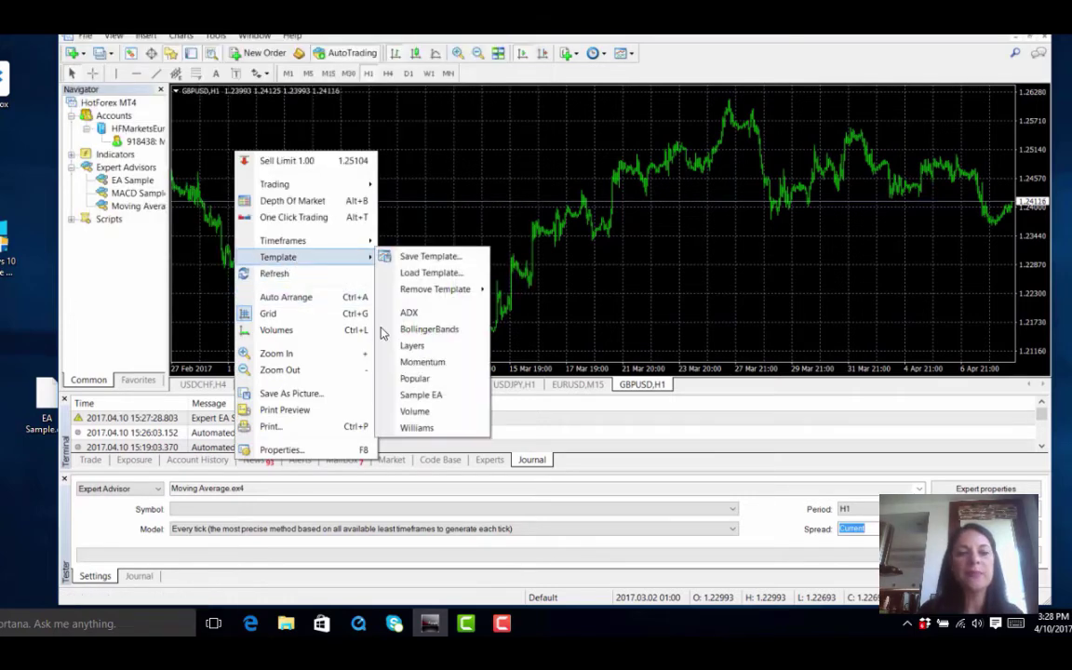
{"action": "left_click", "coordinate": [433, 273]}
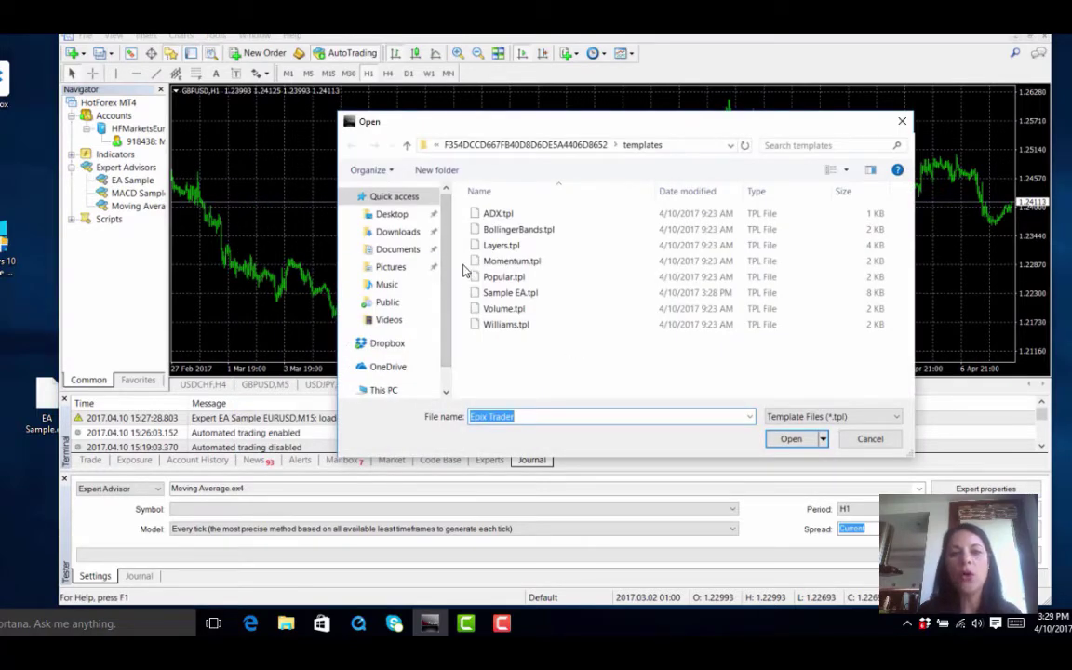
{"action": "left_click", "coordinate": [502, 292]}
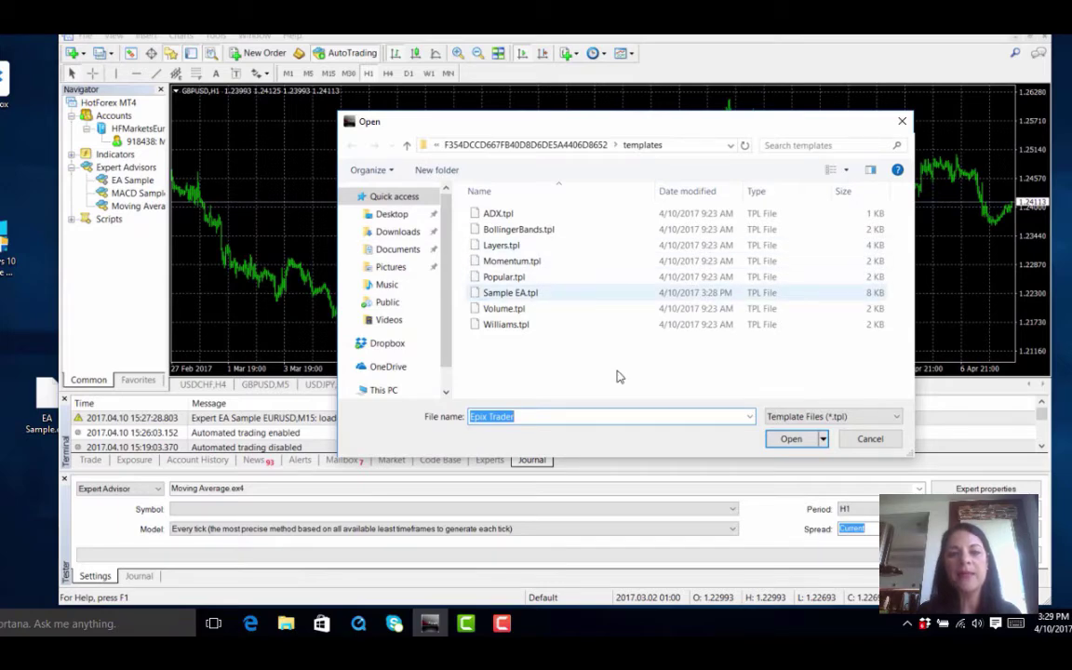
{"action": "left_click", "coordinate": [789, 440]}
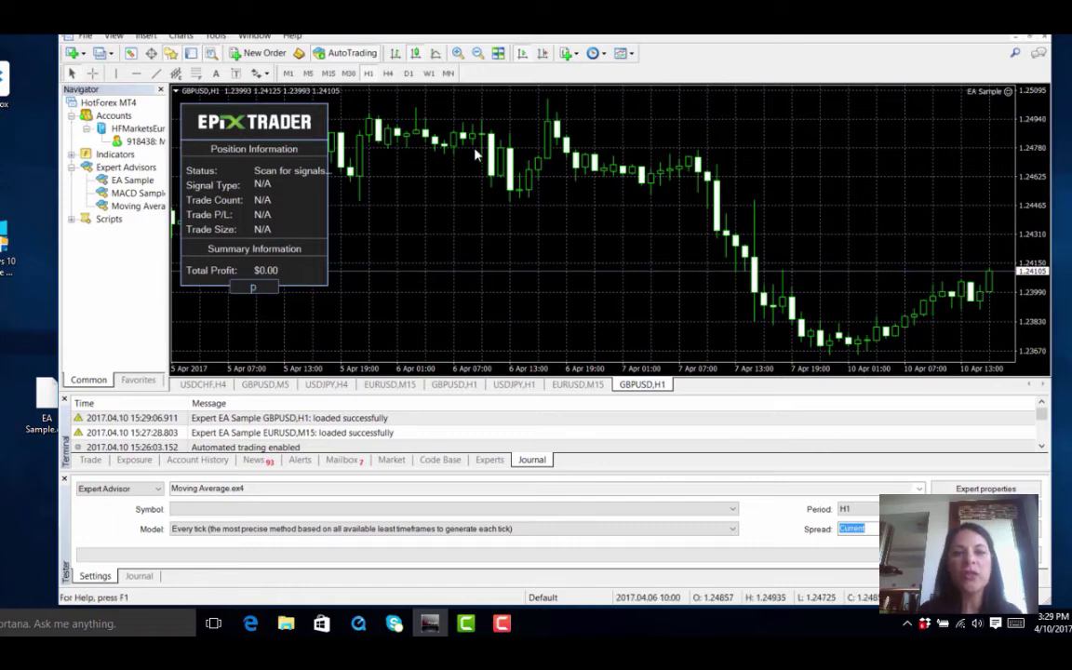
- Switch the GBPUSD chart to the M15 timeframe
{"action": "left_click", "coordinate": [328, 72]}
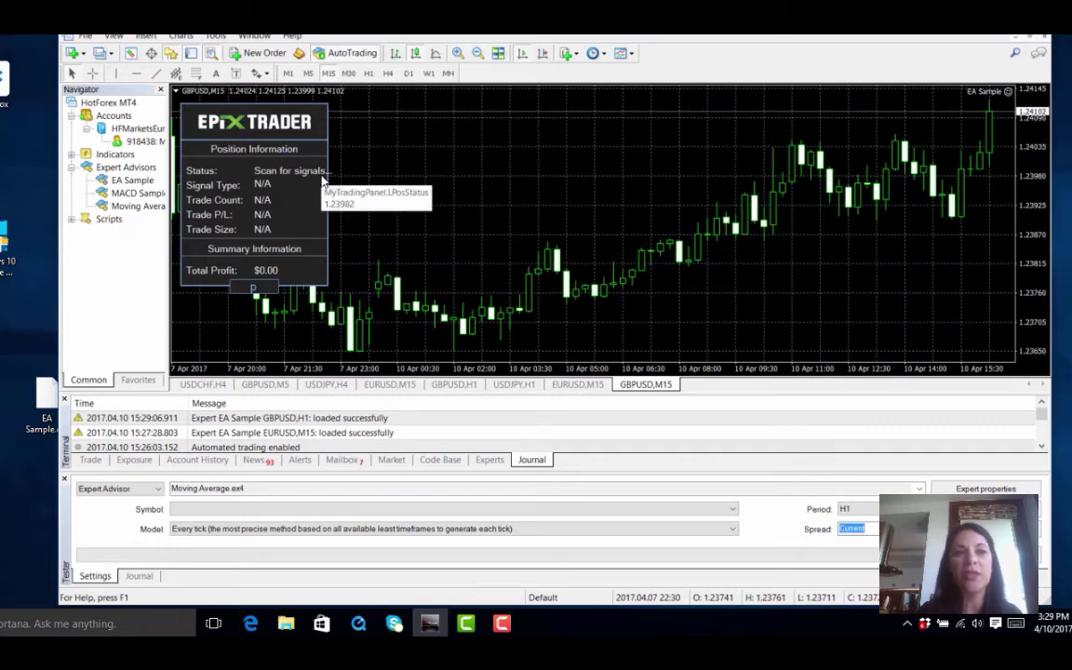
{"action": "left_click", "coordinate": [82, 35]}
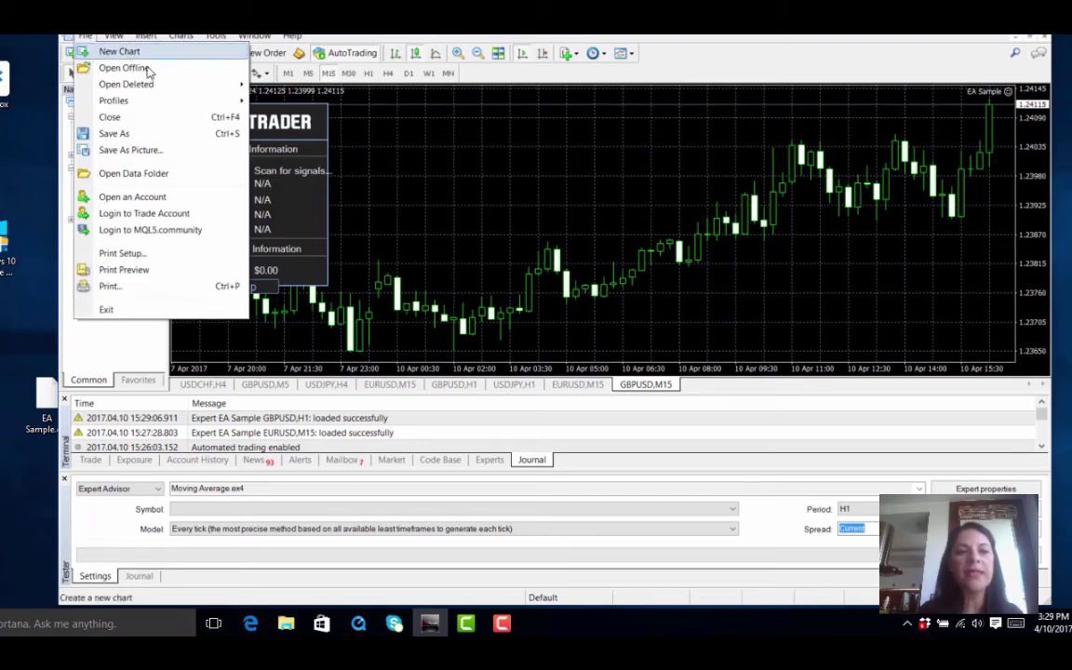
- Open a new USDCHF chart, load the 'Sample EA.tpl' template onto it, and switch to M15
{"action": "left_click", "coordinate": [147, 66]}
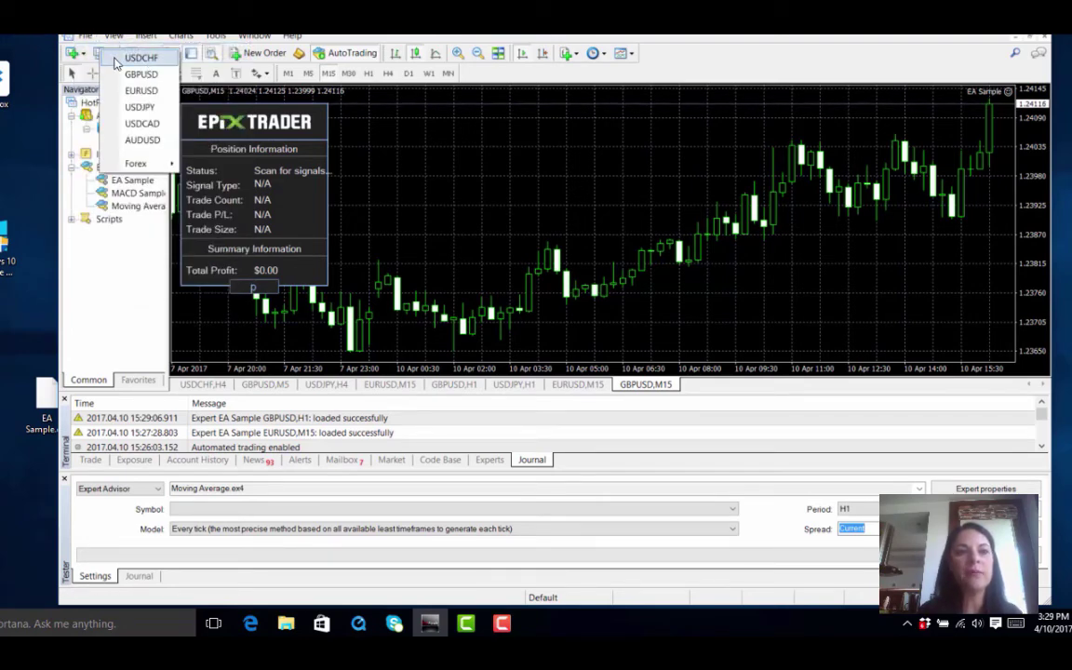
{"action": "left_click", "coordinate": [135, 58]}
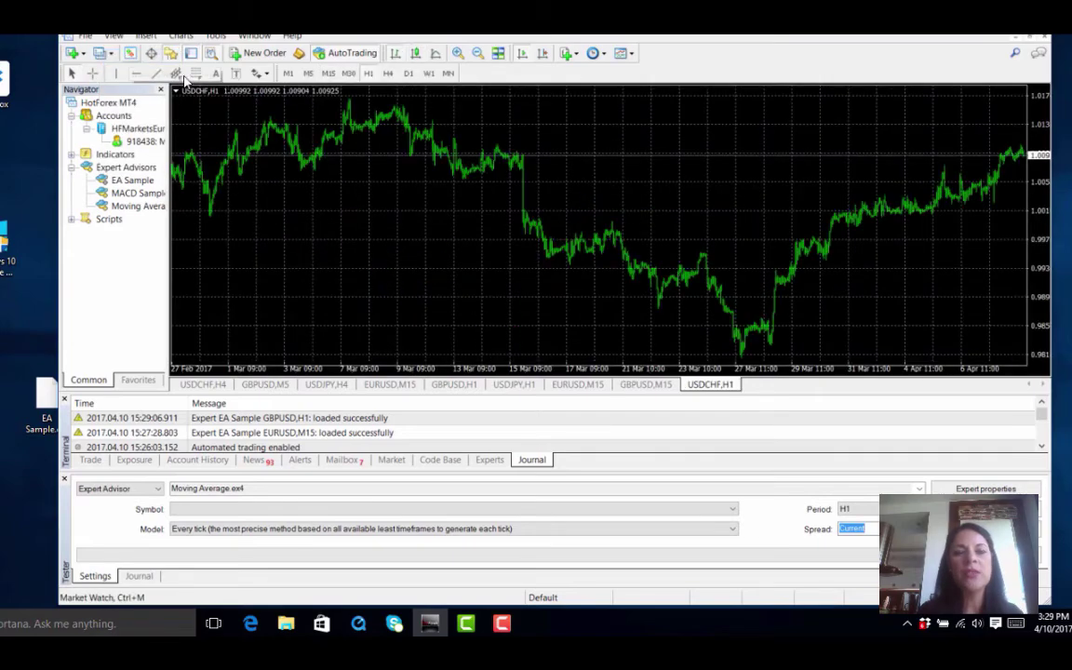
{"action": "right_click", "coordinate": [224, 124]}
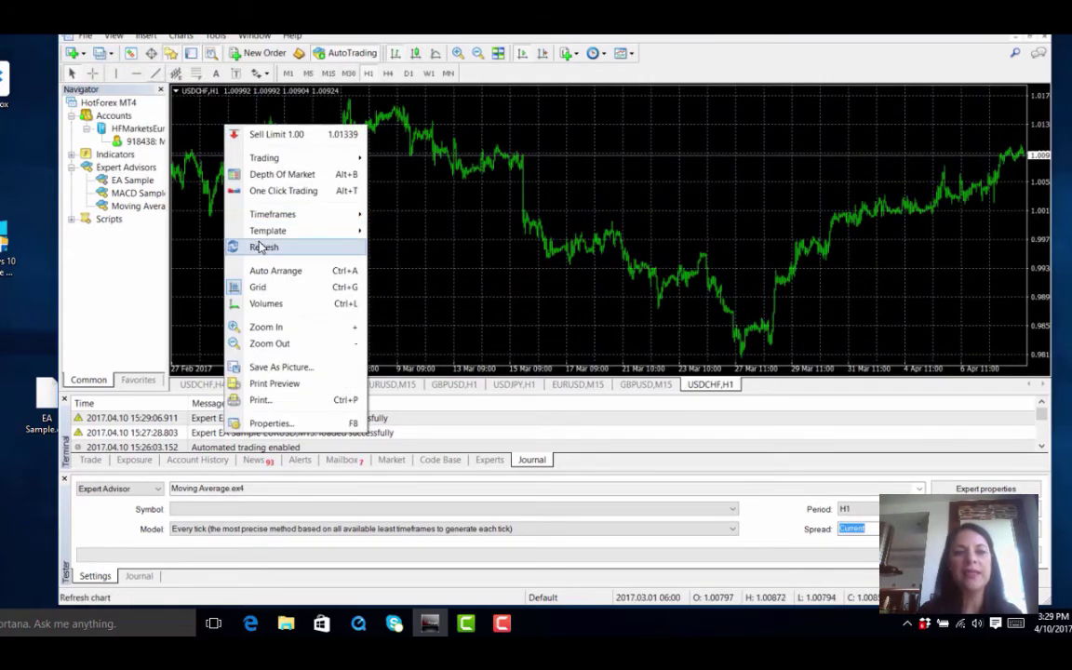
{"action": "mouse_move", "coordinate": [270, 229]}
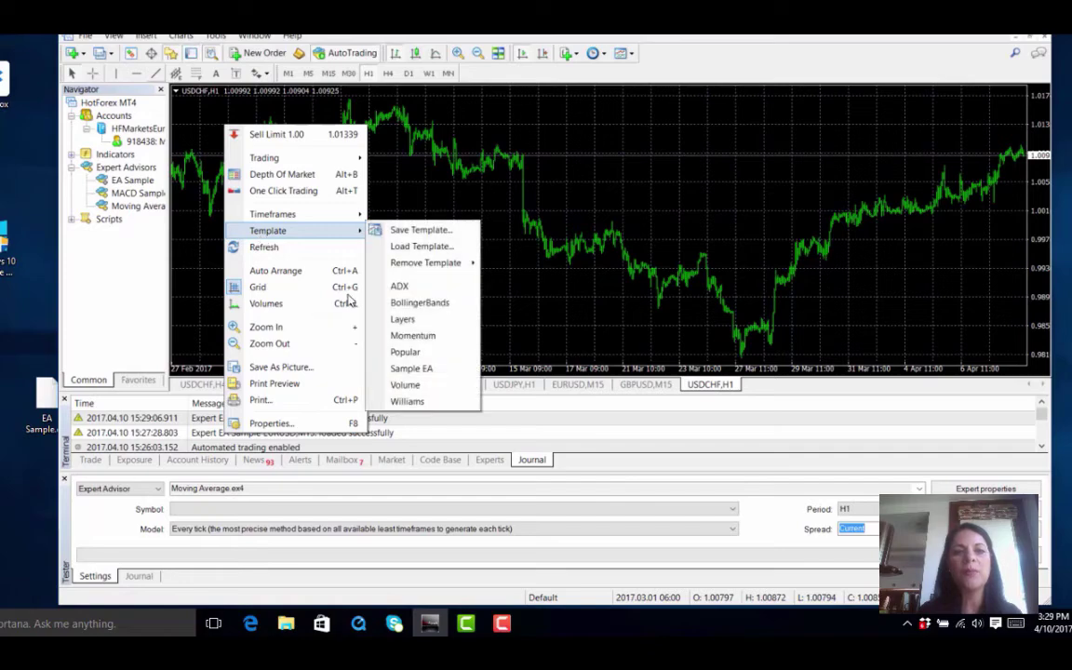
{"action": "left_click", "coordinate": [417, 246]}
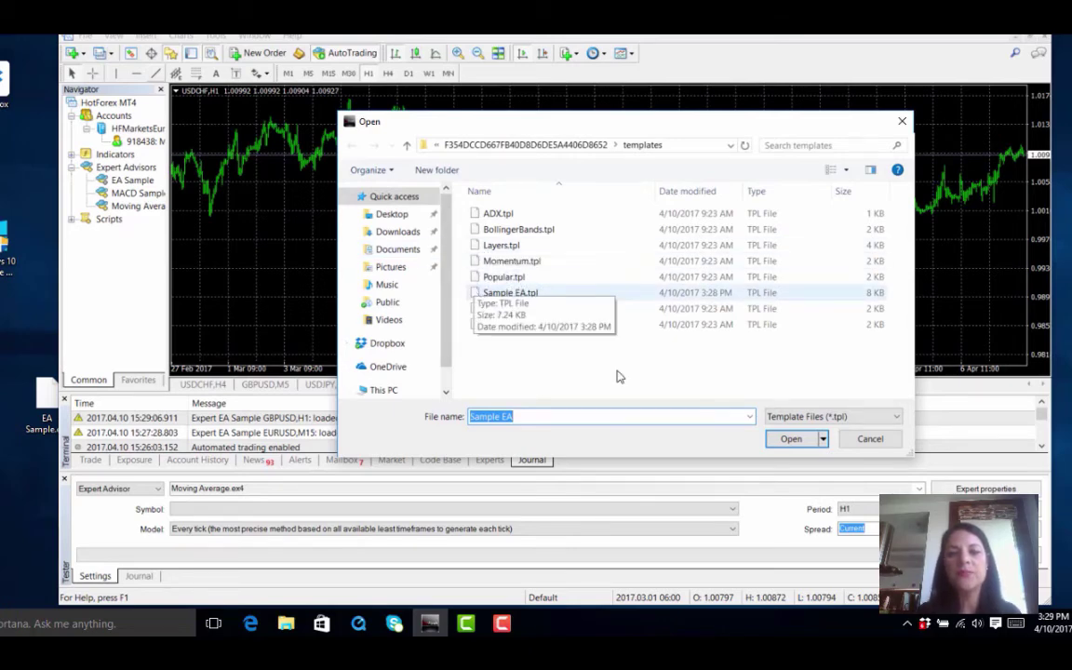
{"action": "left_click", "coordinate": [792, 439]}
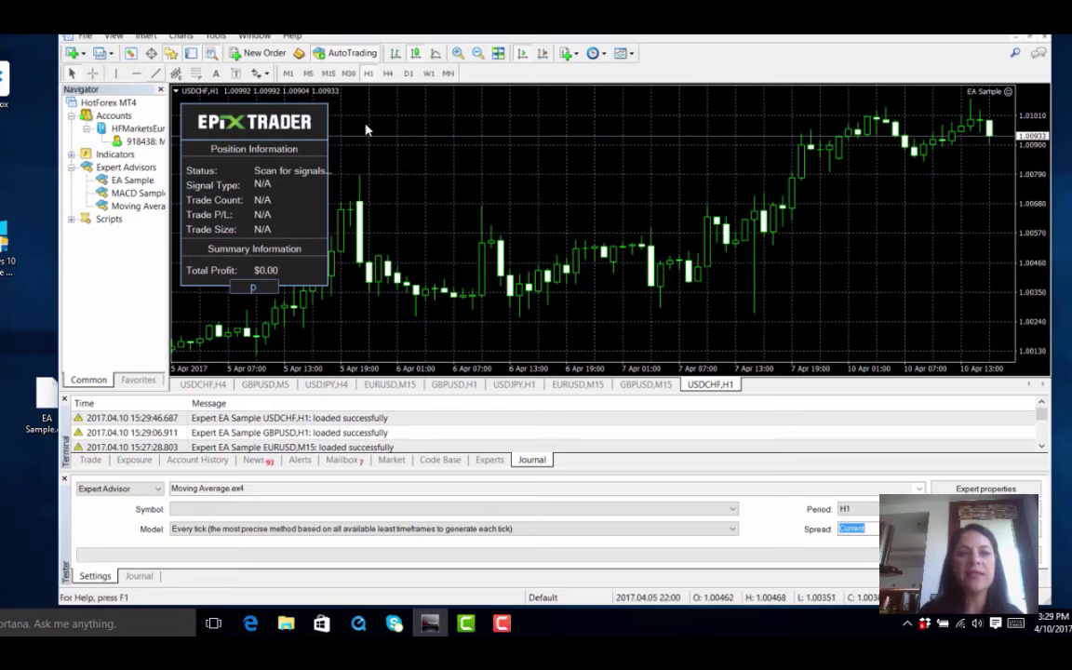
{"action": "left_click", "coordinate": [328, 73]}
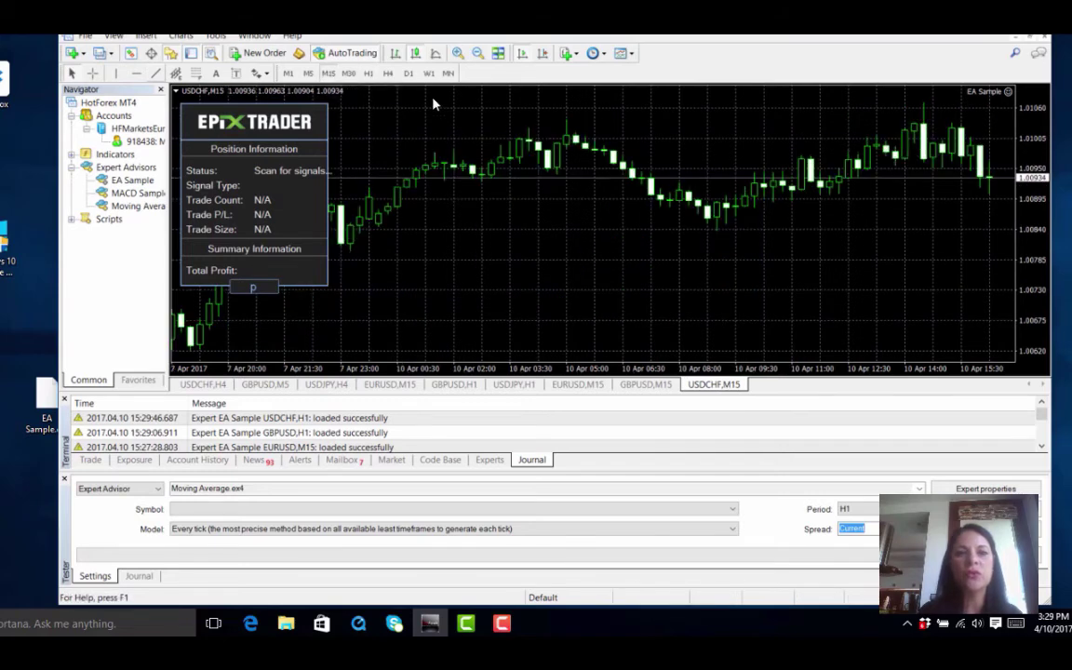